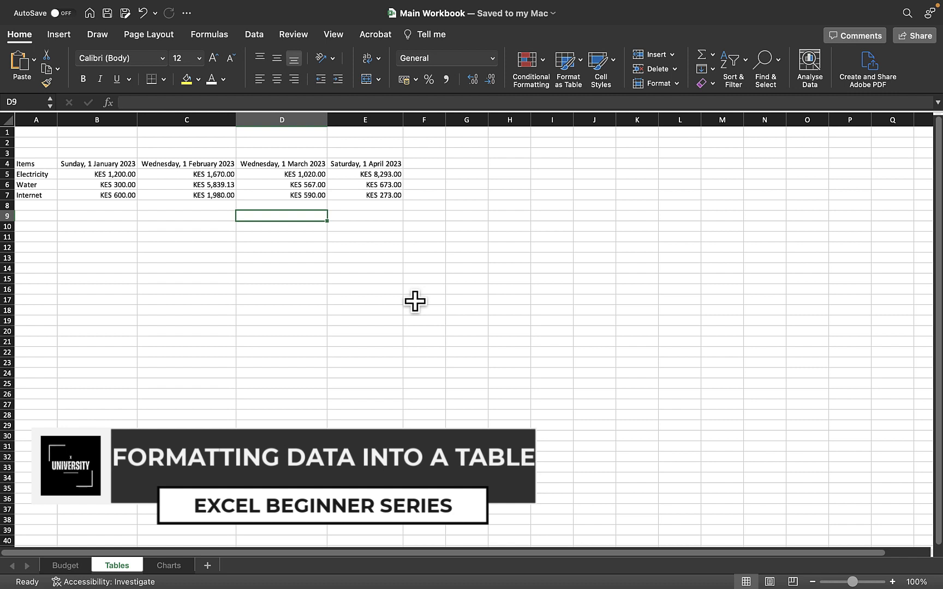
left_click(174, 566)
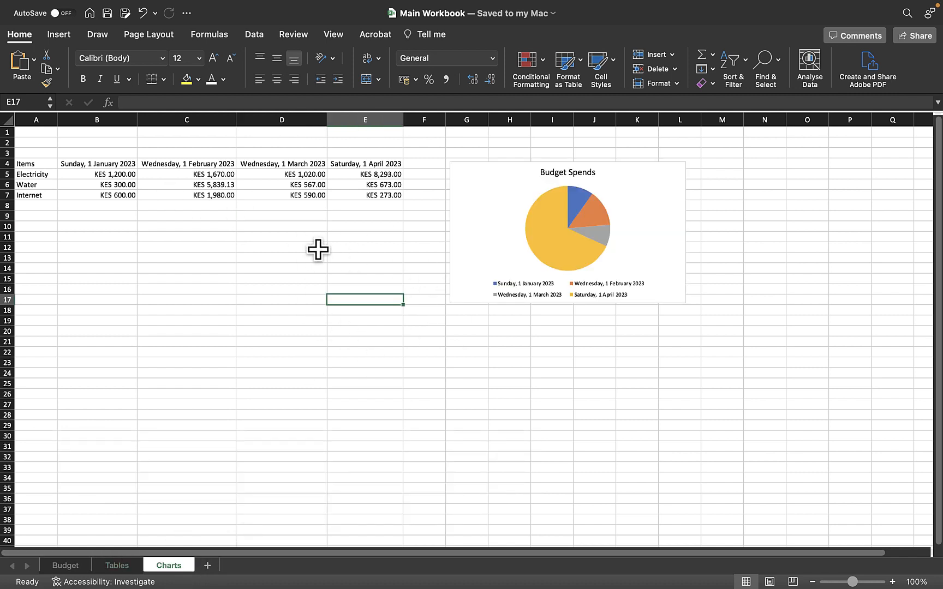
left_click(122, 564)
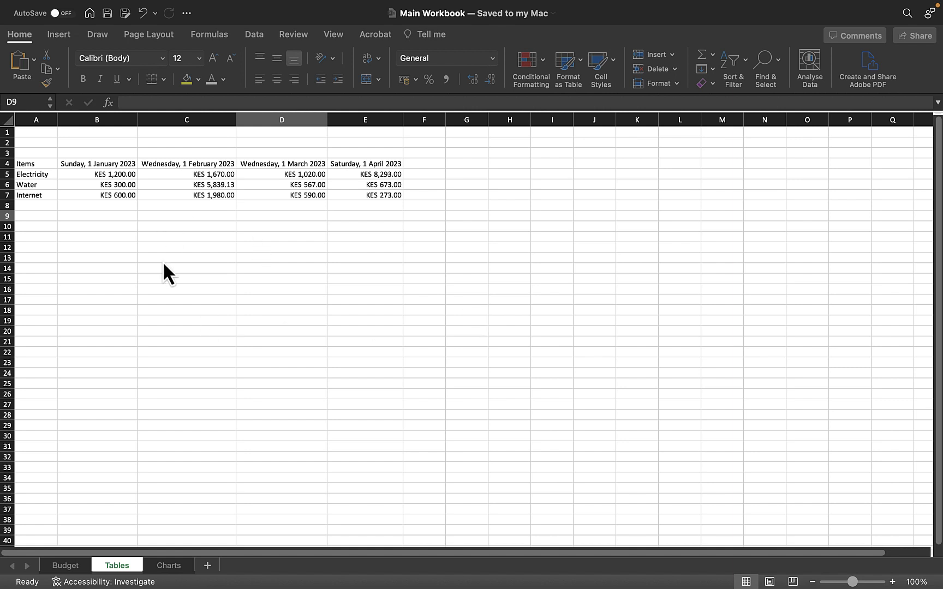
left_click(244, 297)
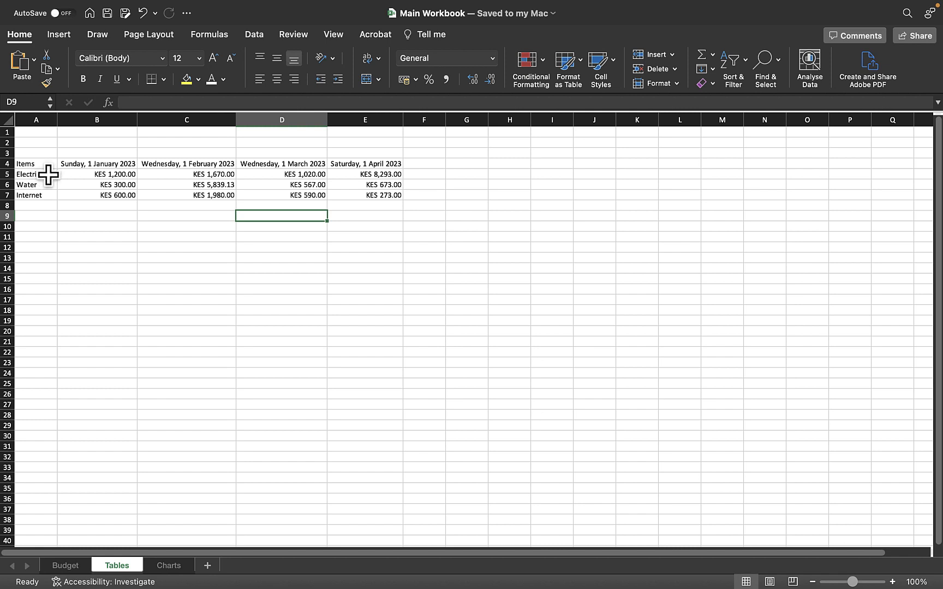
Convert the range A4:E7 on the Tables sheet into a table with the headers option turned off.
left_click(48, 174)
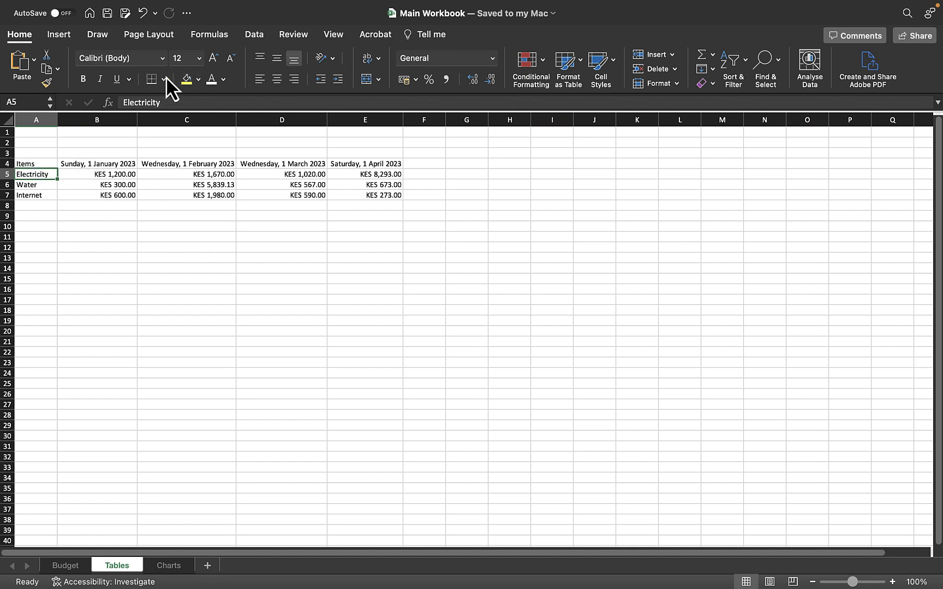
left_click(60, 35)
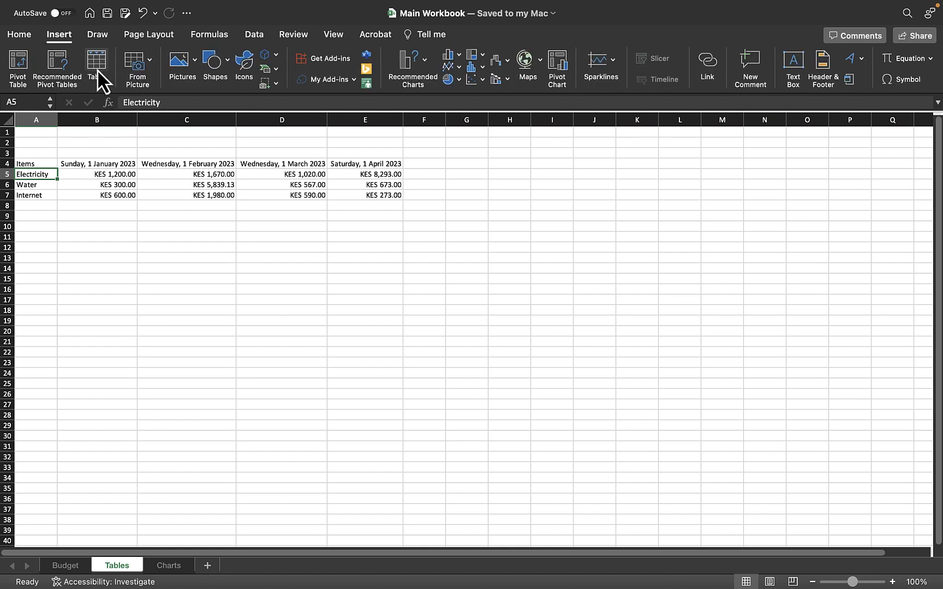
left_click(97, 69)
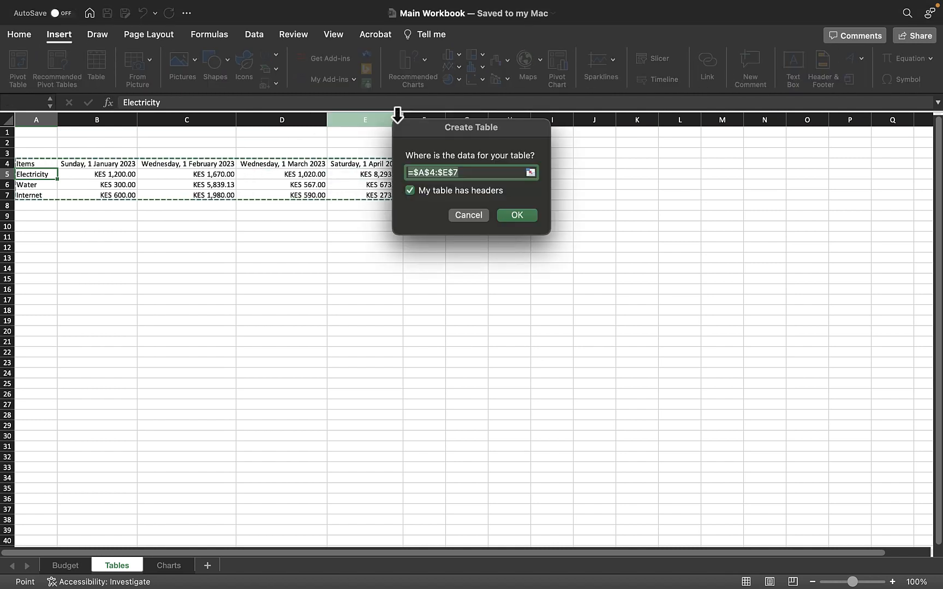
left_click_drag(433, 130, 541, 209)
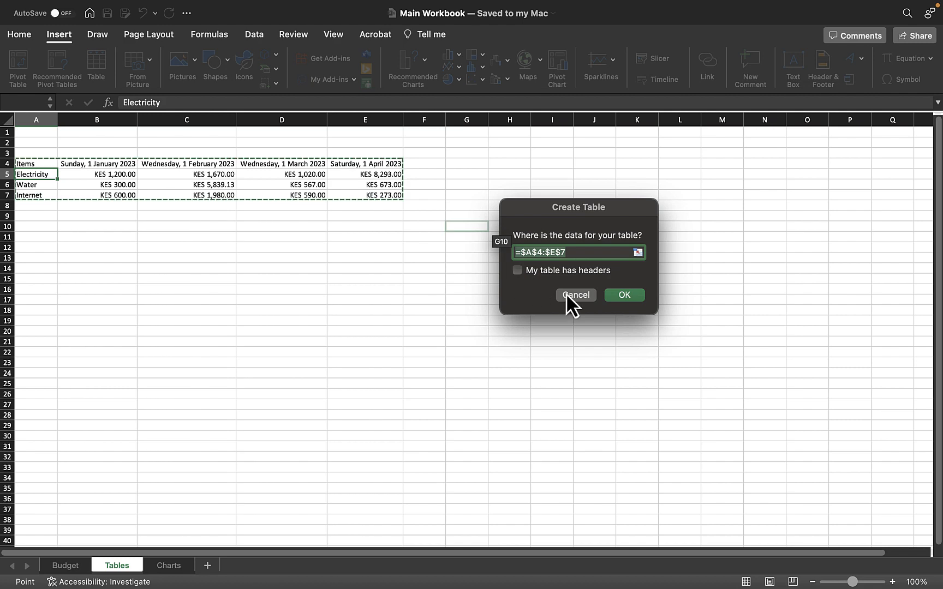
left_click(616, 295)
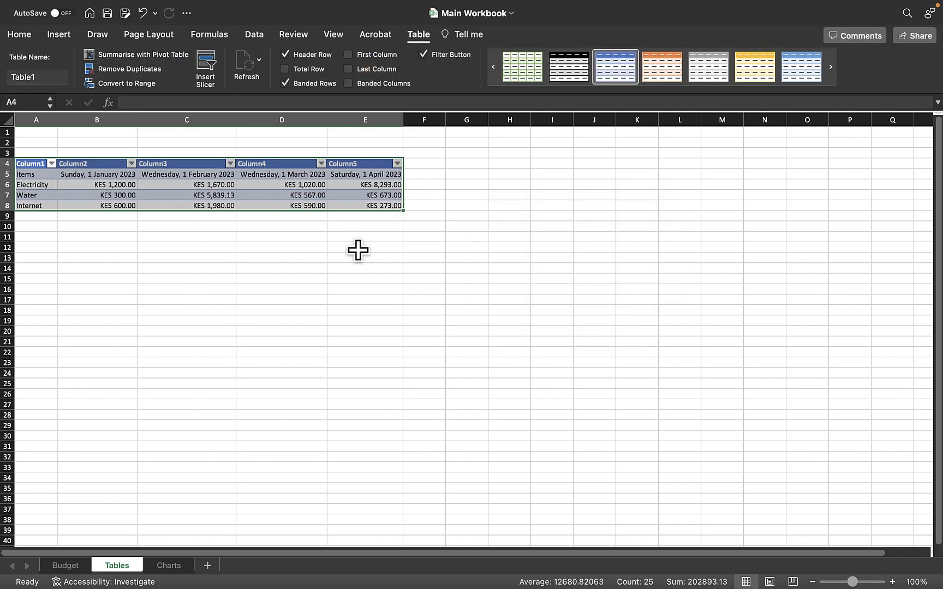
left_click(151, 251)
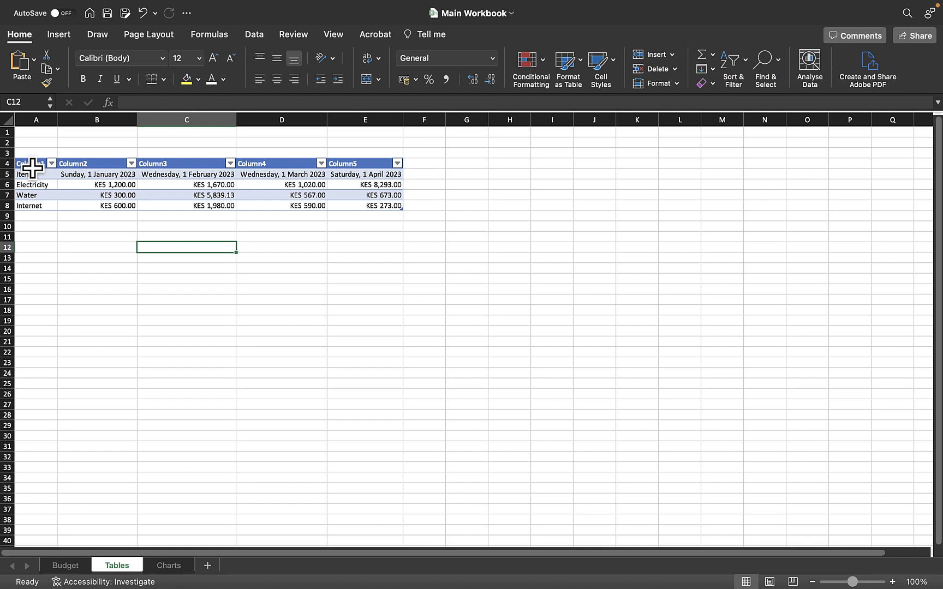
Rename the table's first column header in A4 to Items.
left_click_drag(32, 167, 370, 158)
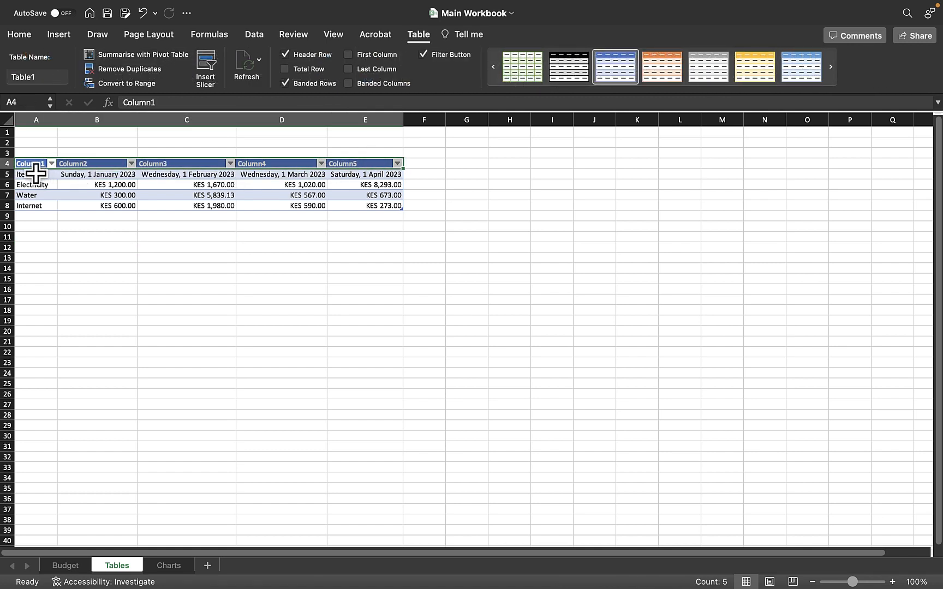
left_click(175, 217)
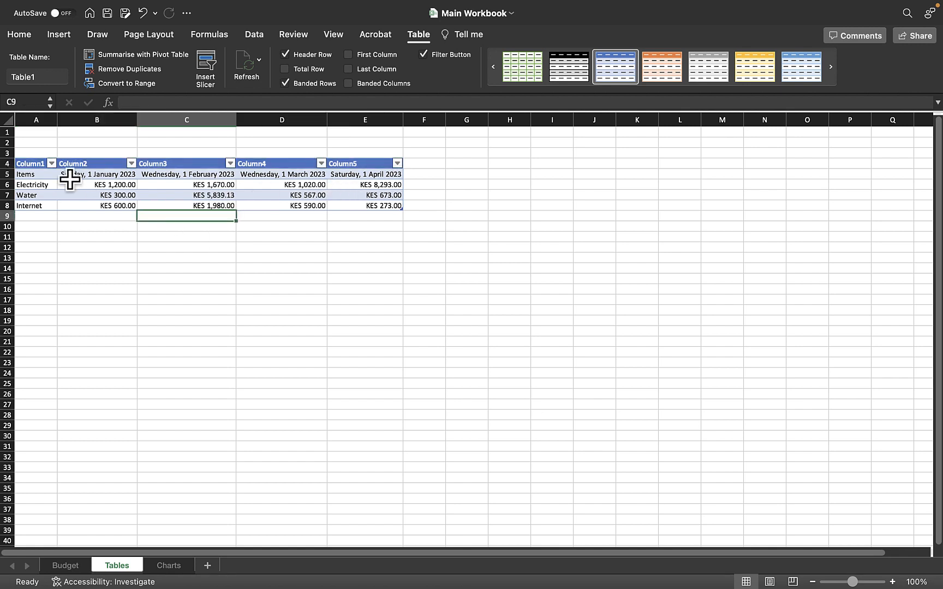
left_click(37, 164)
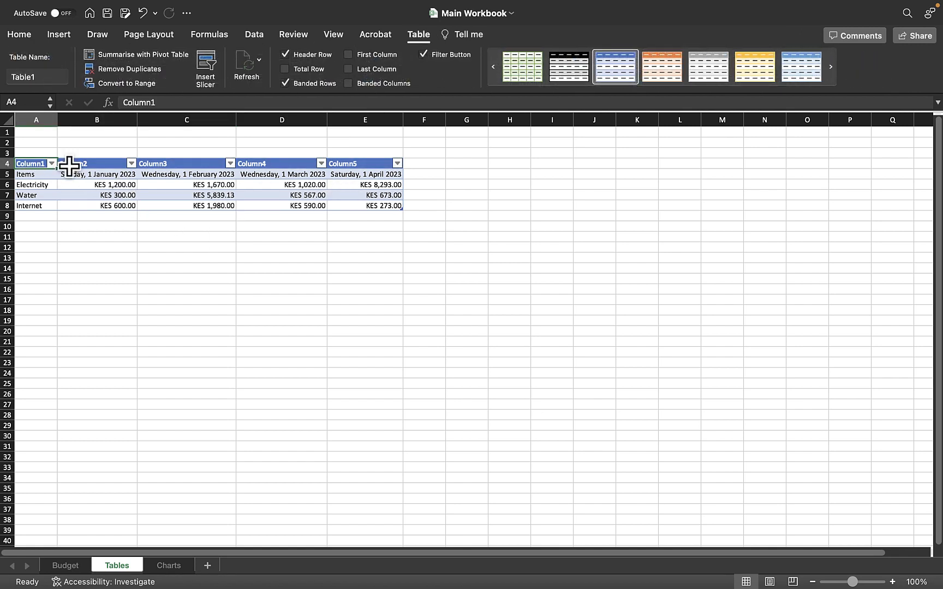
type("Items")
key("Return")
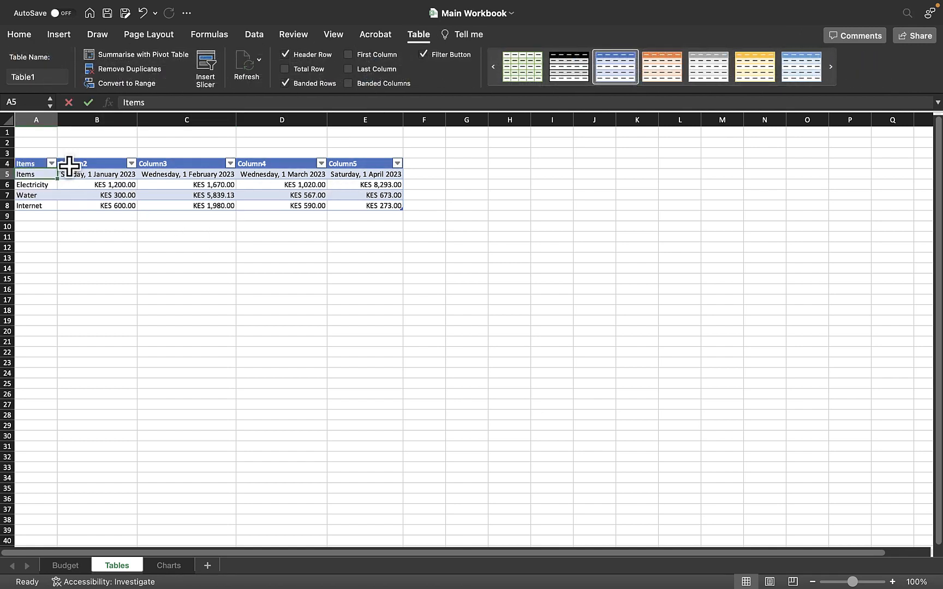
Enter Jan-2023 as the table's second column header in B4.
left_click(87, 163)
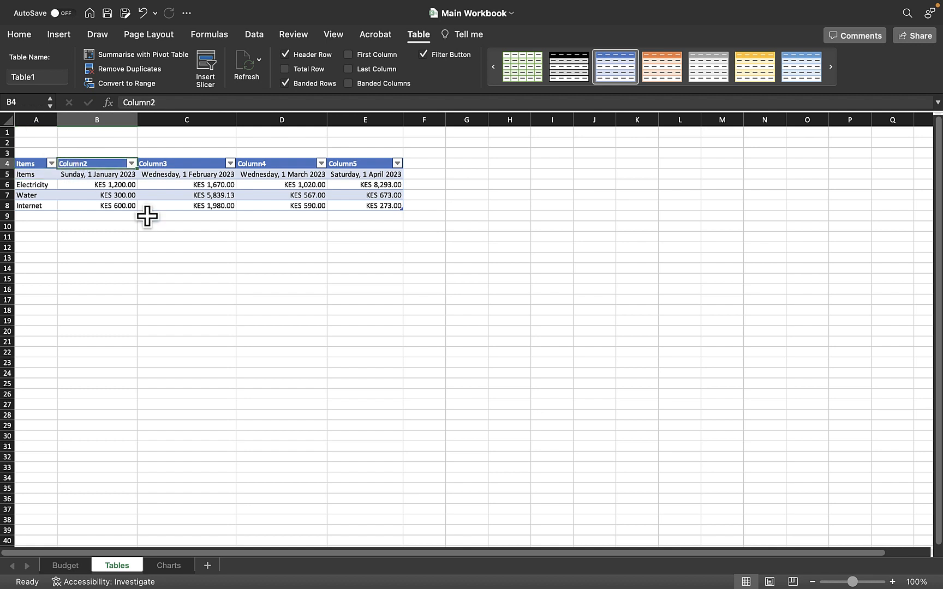
type("Jan")
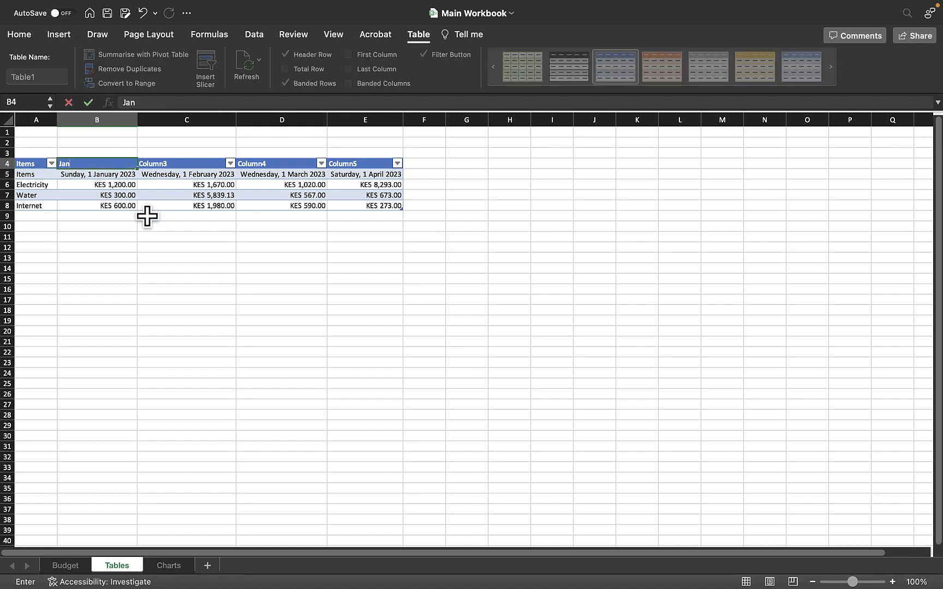
type("-2023")
key("Return")
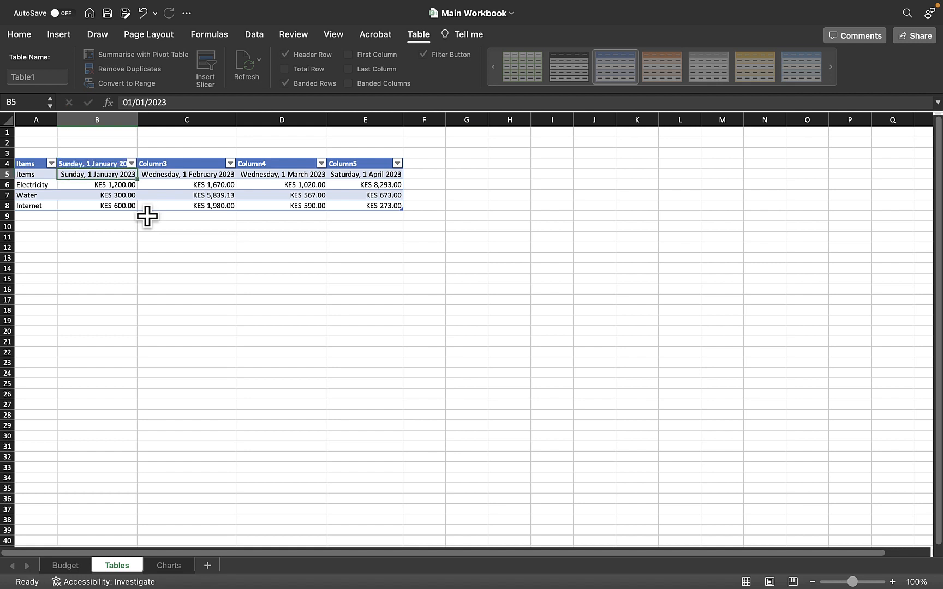
left_click(115, 156)
left_click(116, 166)
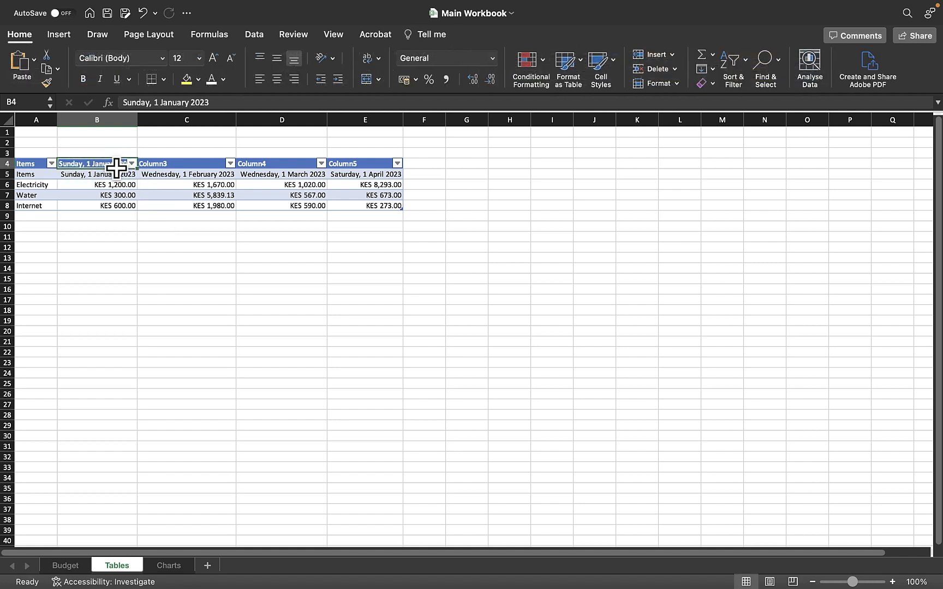
left_click(117, 174)
left_click(114, 163)
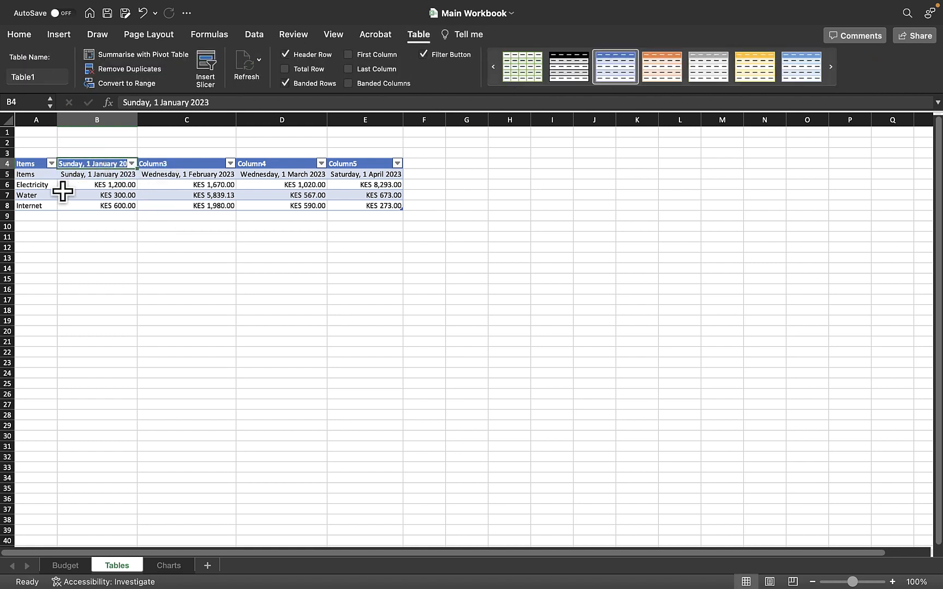
left_click(63, 188)
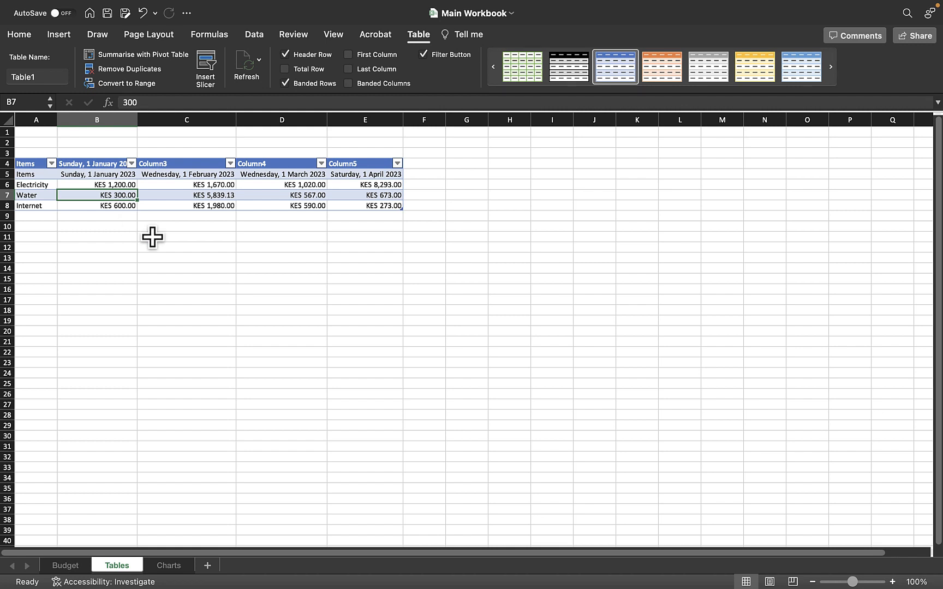
Undo both header renames and the table creation.
key("super+z")
key("super+z")
key("super+z")
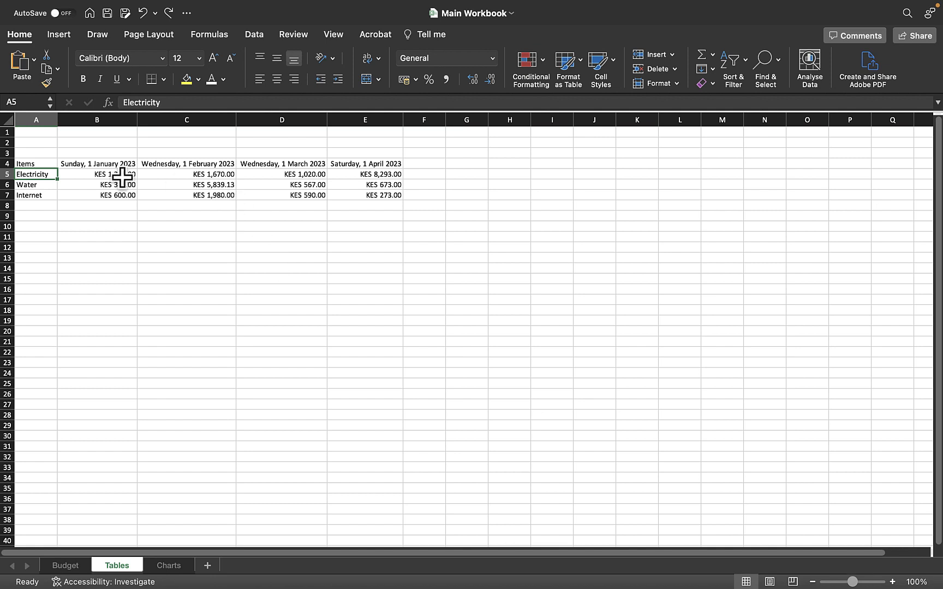
left_click(39, 166)
left_click_drag(39, 166, 364, 195)
left_click(232, 224)
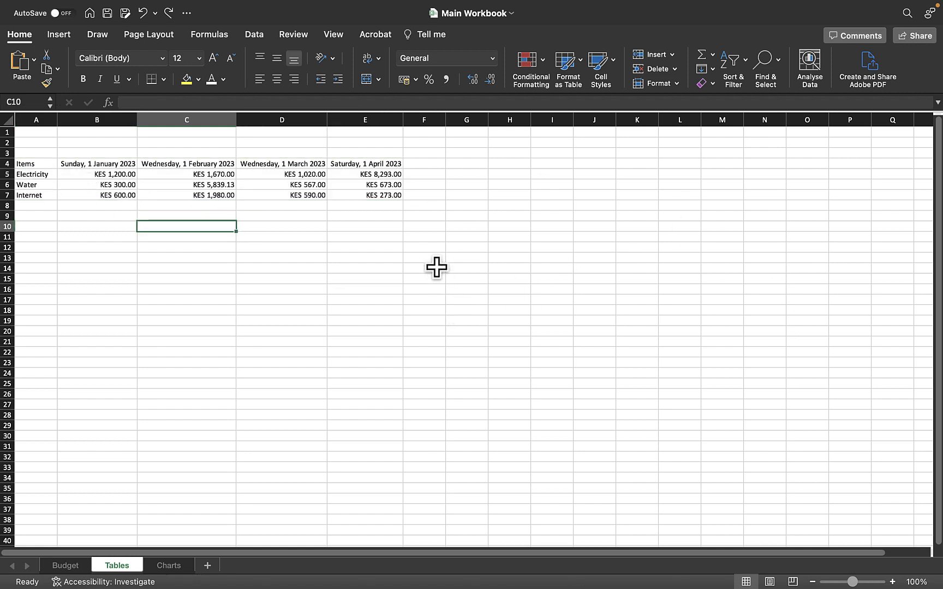
left_click_drag(44, 123, 840, 105)
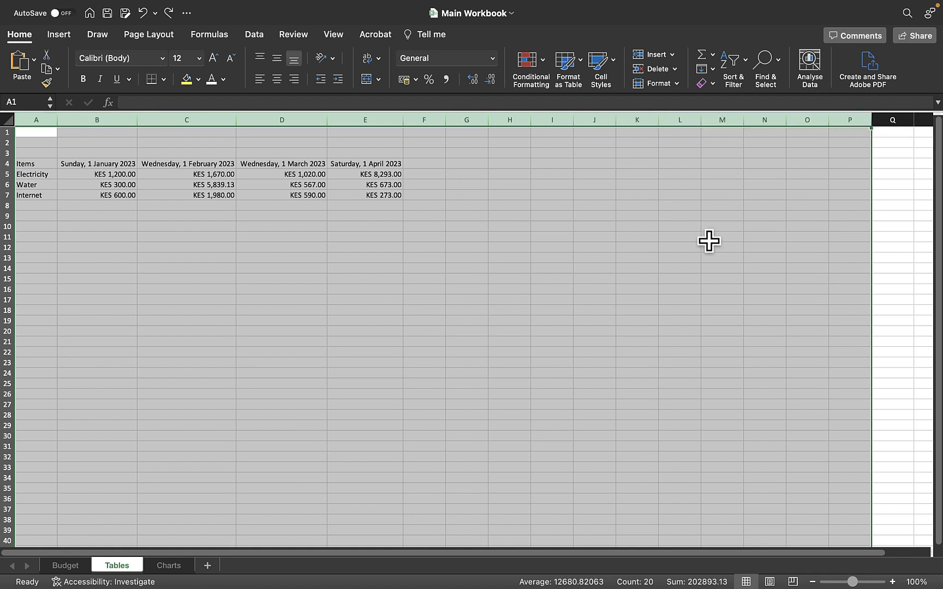
left_click(709, 239)
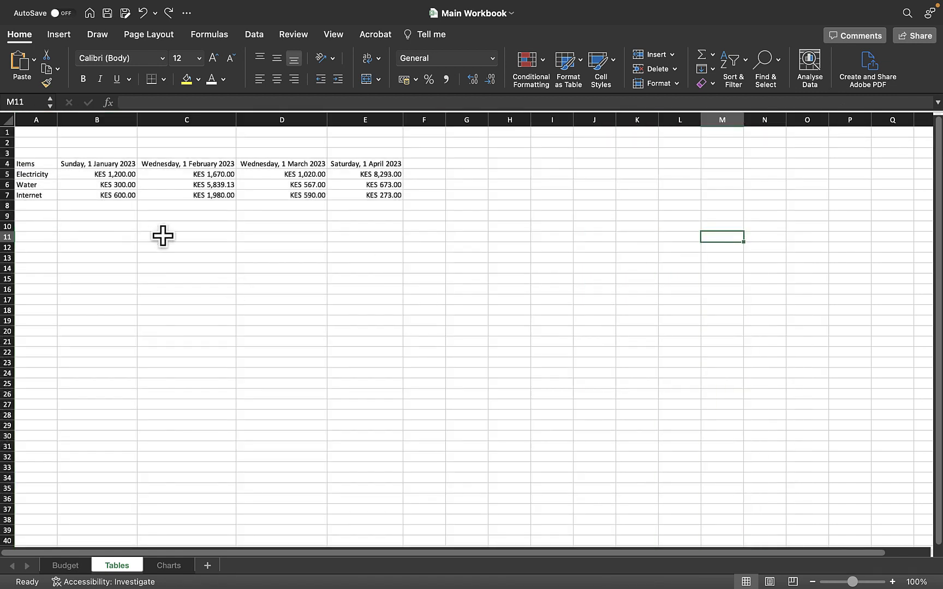
Convert the range A4:E7 into a table with its first row used as headers.
left_click(40, 174)
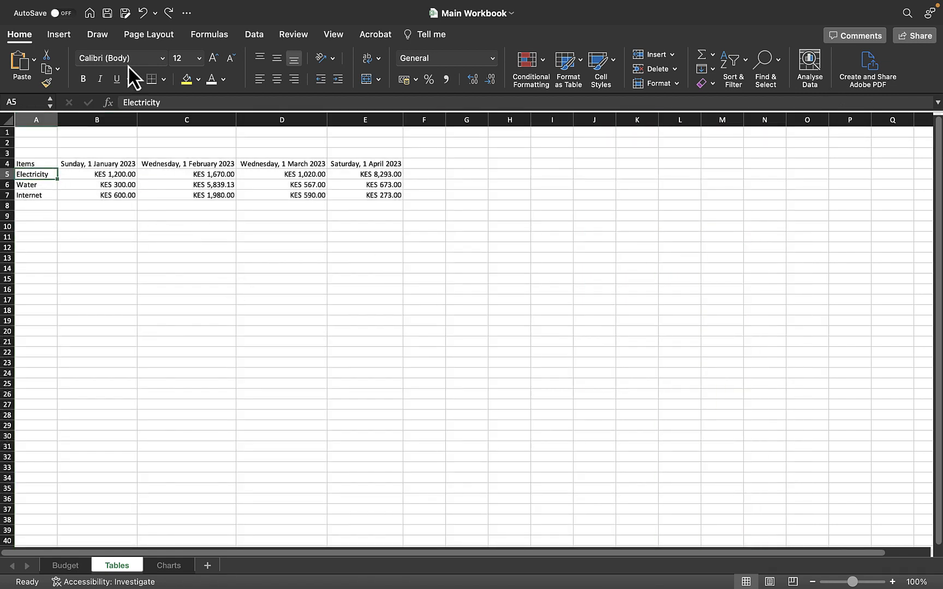
left_click(53, 38)
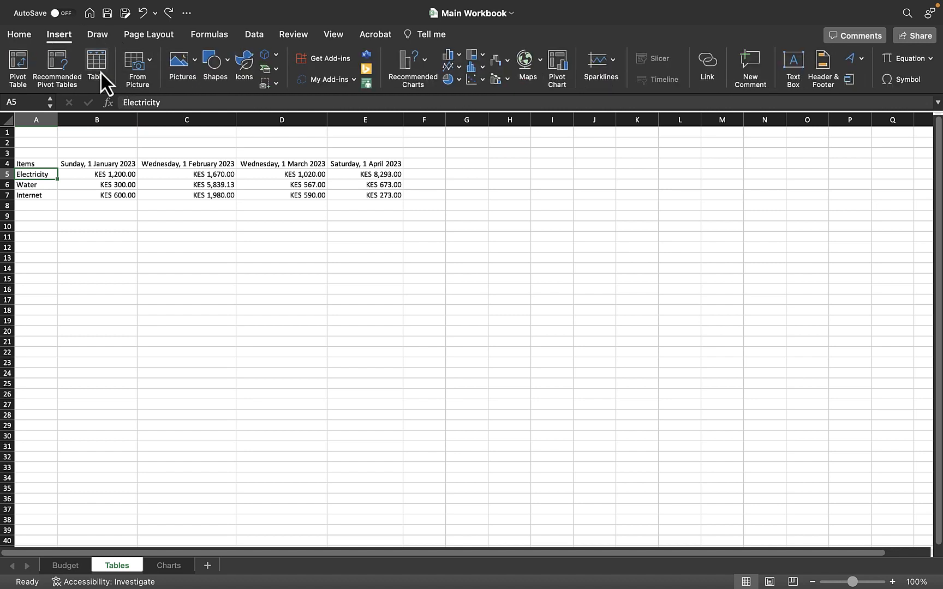
left_click(98, 70)
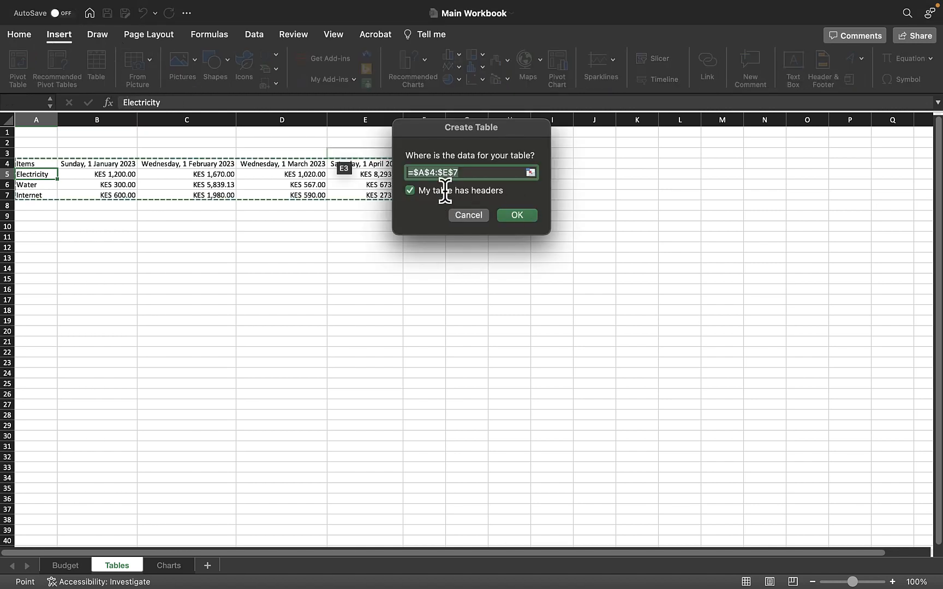
left_click(519, 214)
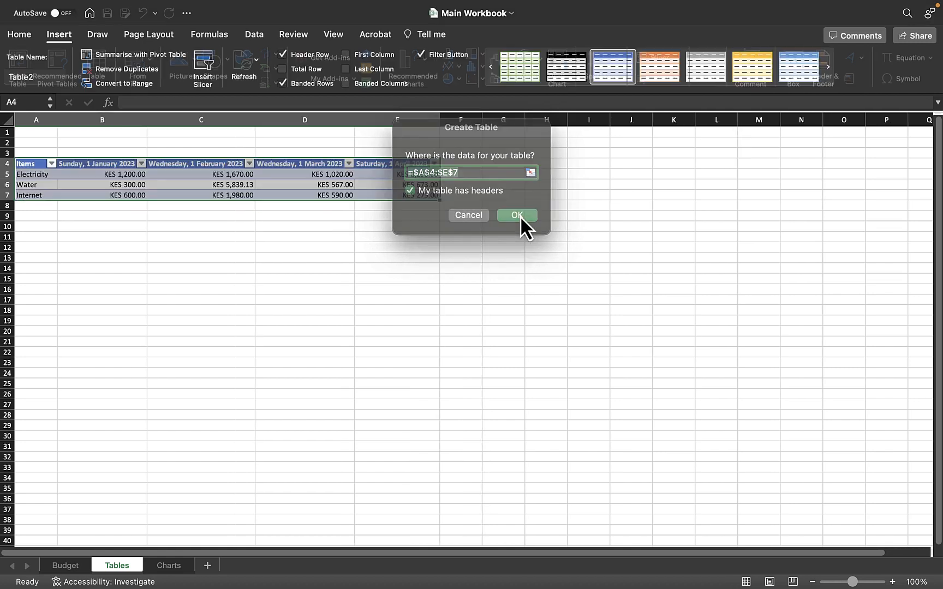
left_click(82, 198)
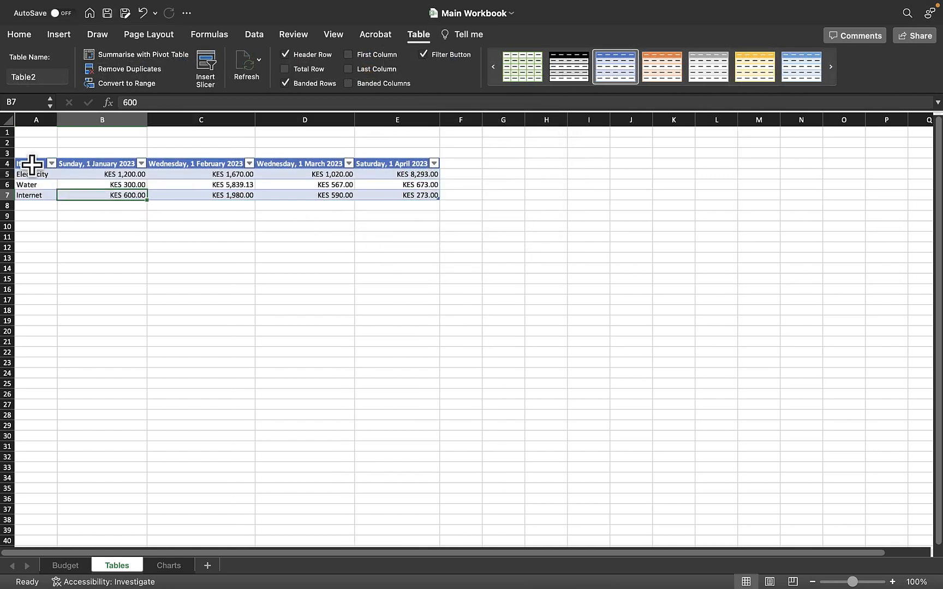
left_click_drag(34, 163, 406, 173)
left_click(435, 215)
left_click(179, 214)
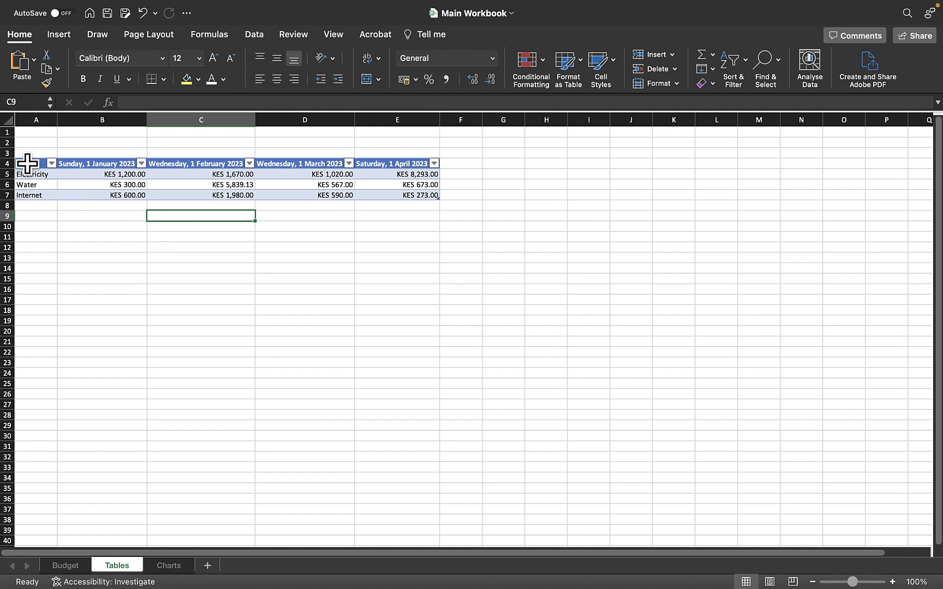
left_click_drag(25, 163, 404, 166)
left_click(458, 188)
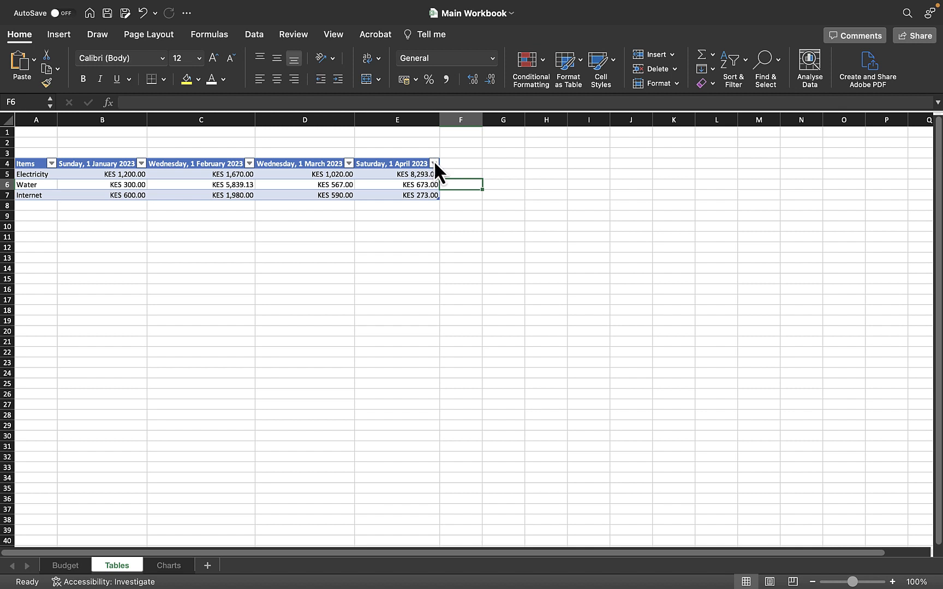
Filter the Saturday, 1 April 2023 column to only KES 273.00, and select all values again to restore every row.
left_click(434, 163)
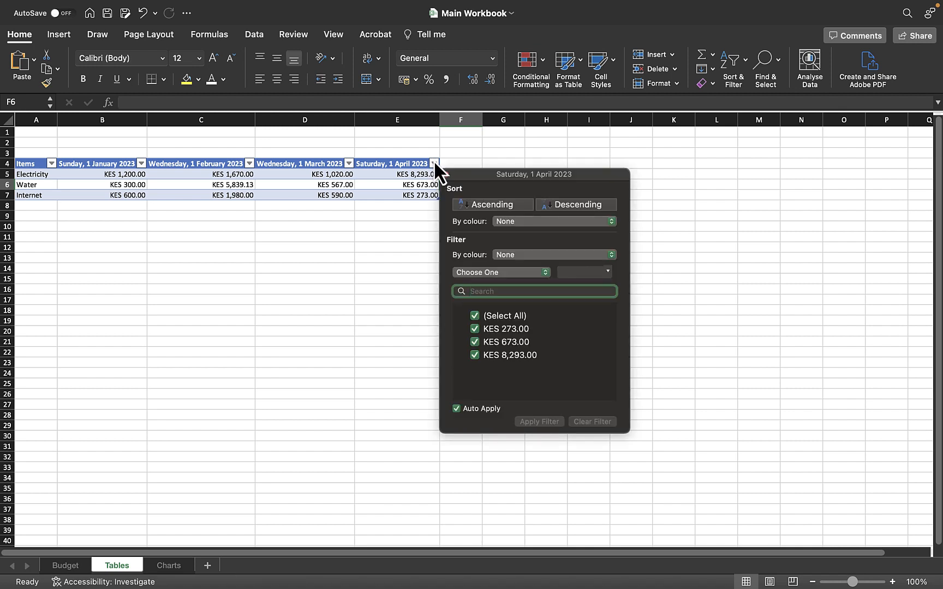
left_click(509, 317)
left_click(509, 328)
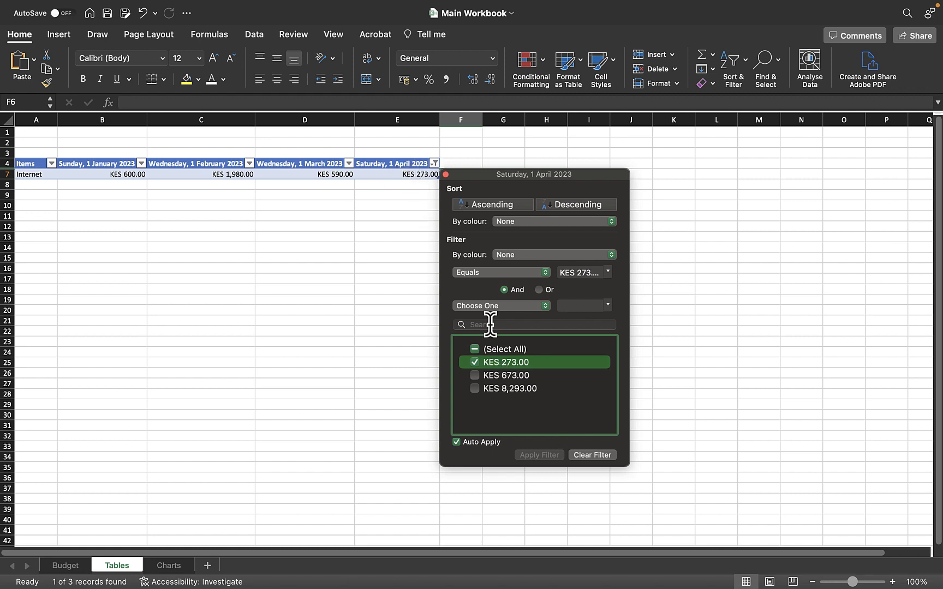
left_click(474, 349)
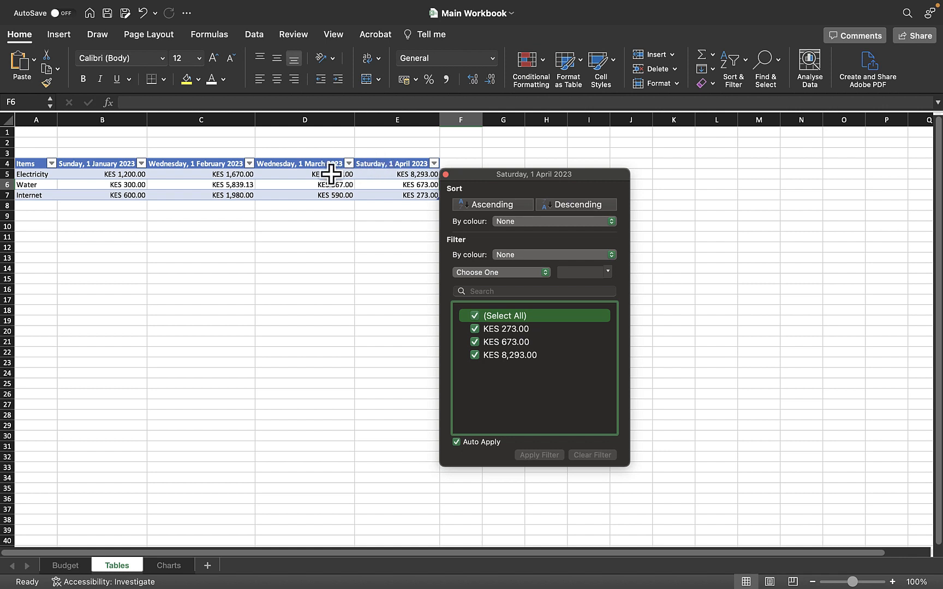
Filter the Saturday, 1 April 2023 column to only KES 673.00, and reselect all of its values.
left_click(479, 320)
left_click(486, 344)
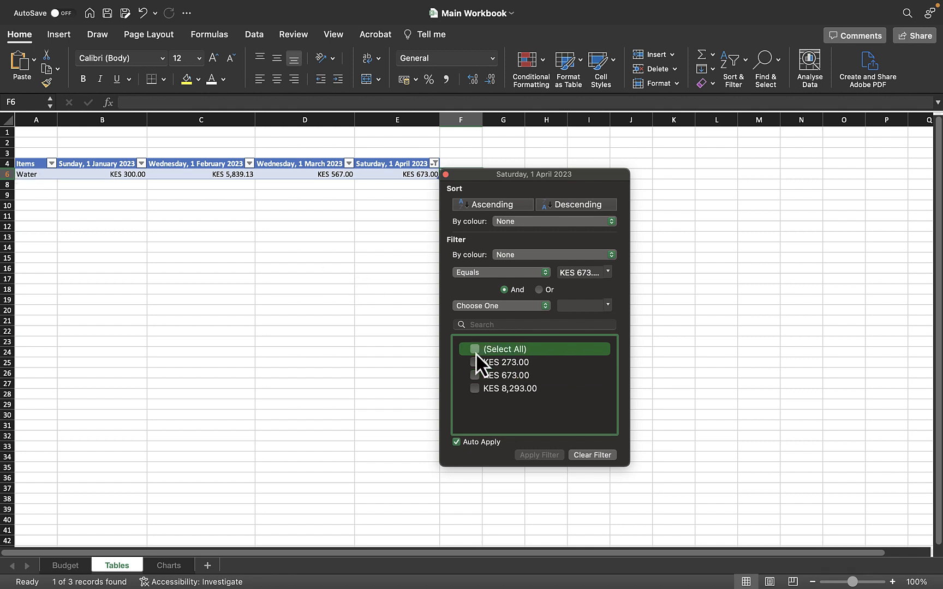
left_click(476, 352)
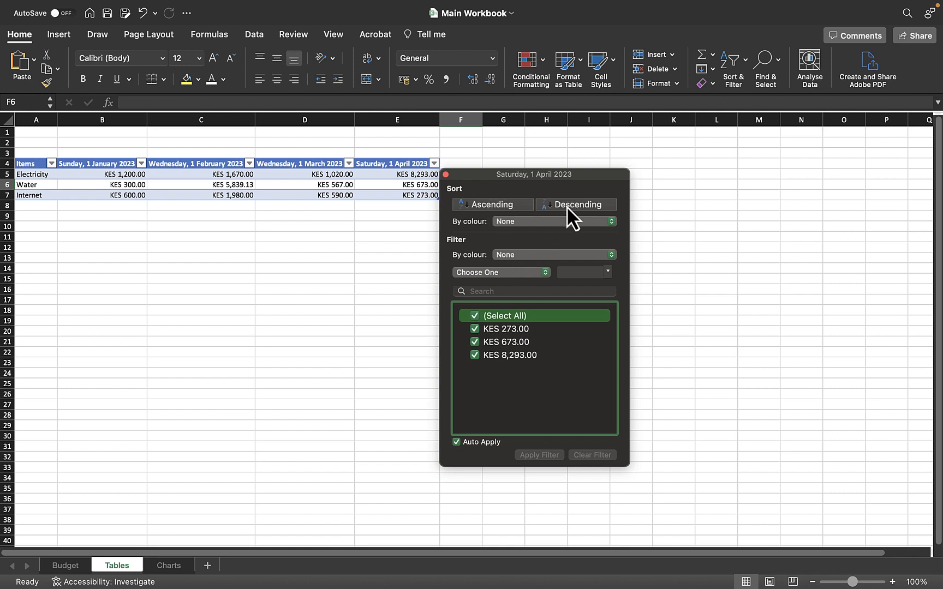
Close the column filter and restyle the table with the light blue style, and replace that with the black style.
left_click(444, 175)
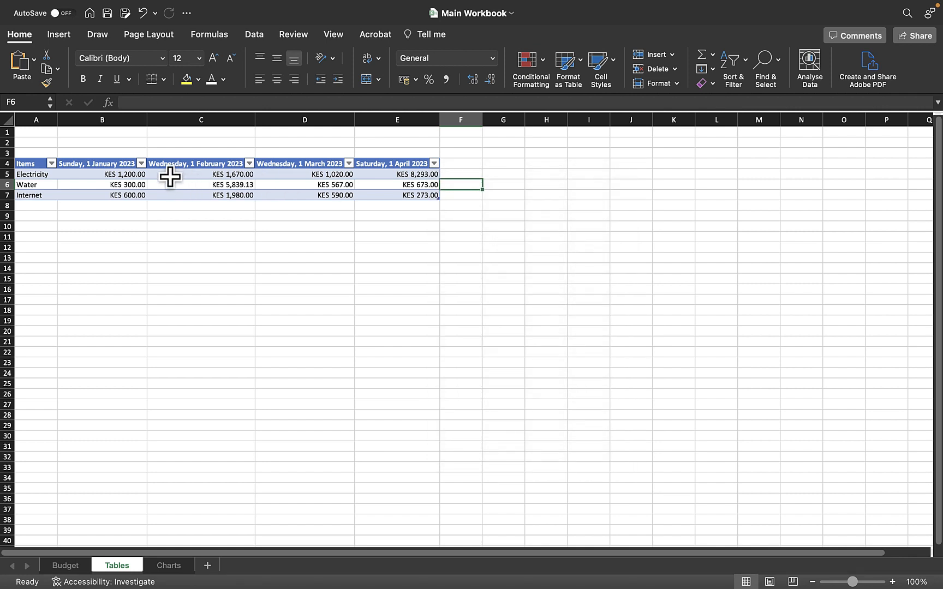
left_click(117, 184)
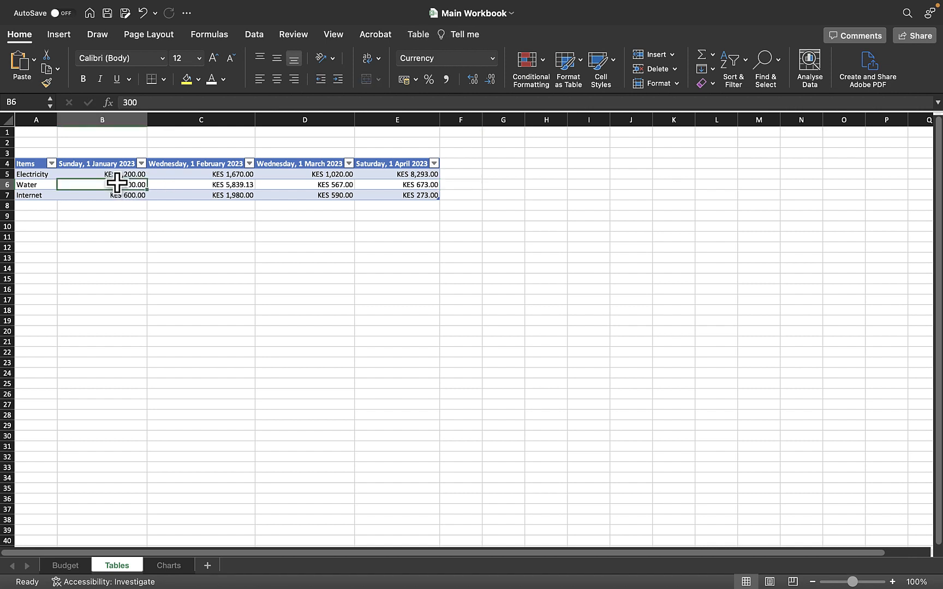
left_click(420, 35)
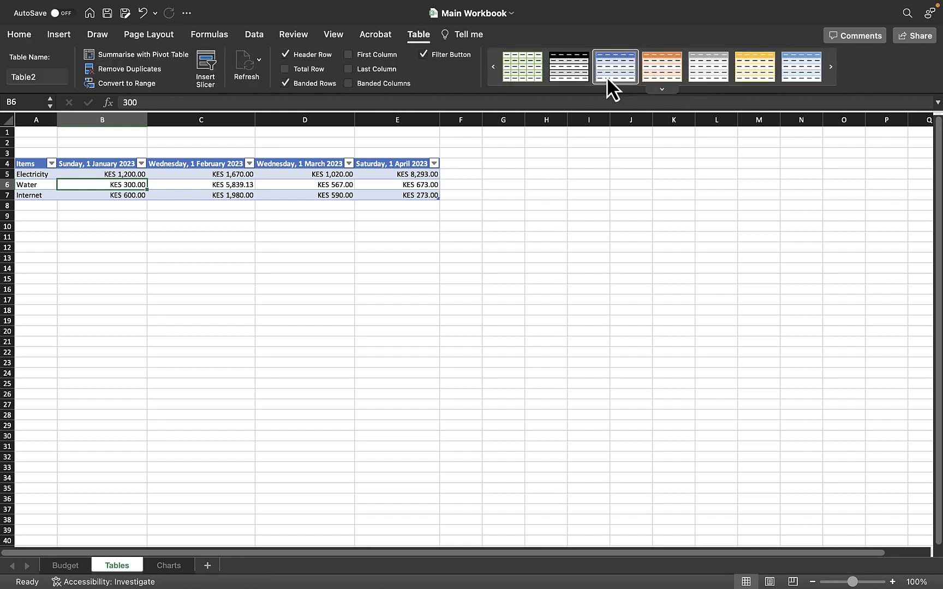
left_click(793, 68)
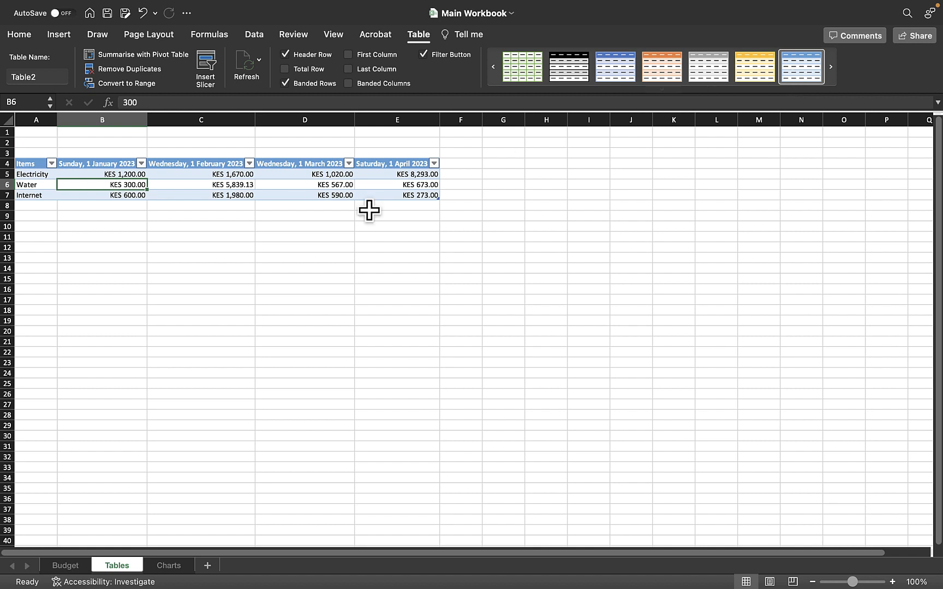
left_click(581, 69)
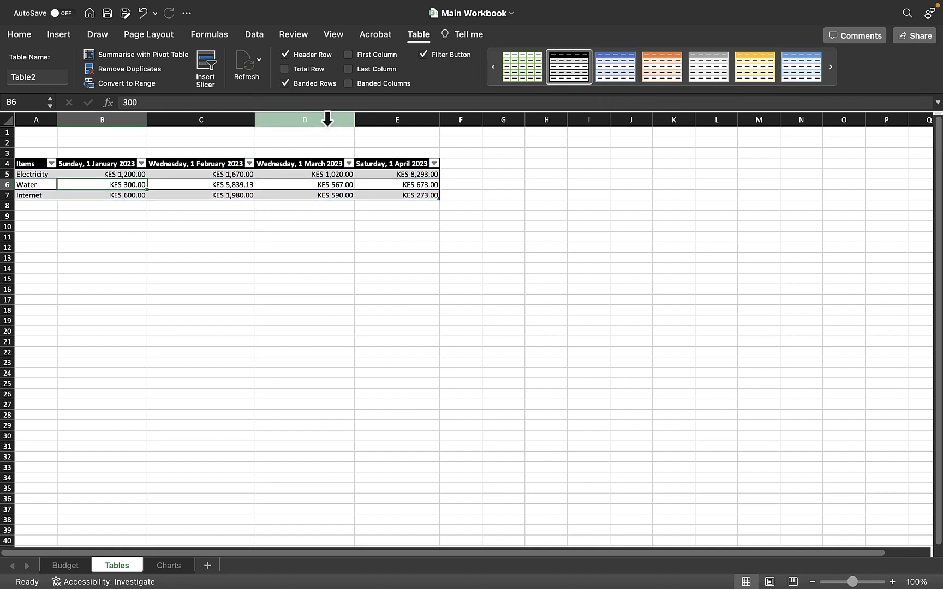
Turn off the table's filter buttons, select a few cells in and below the table, and turn the buttons back on.
left_click(427, 51)
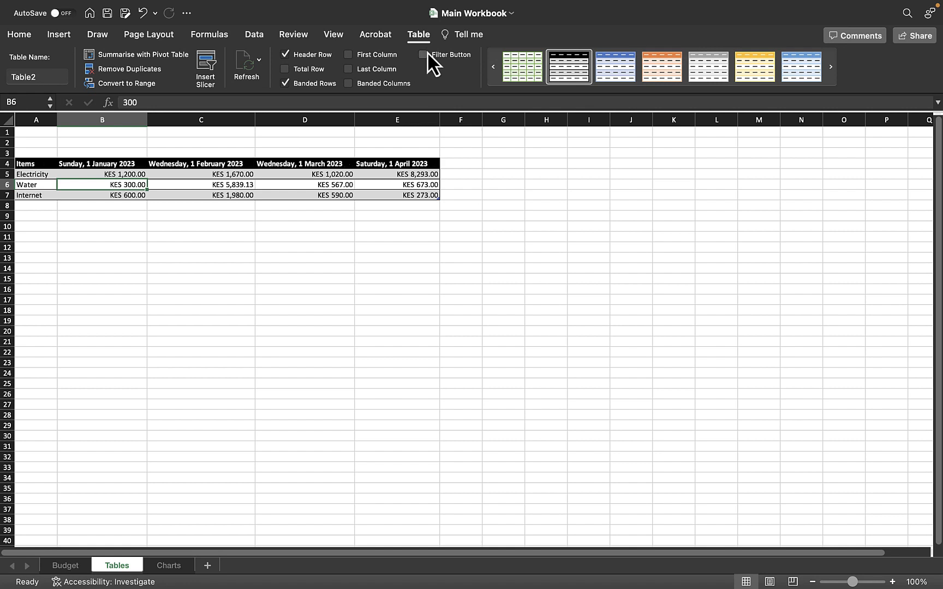
left_click(321, 205)
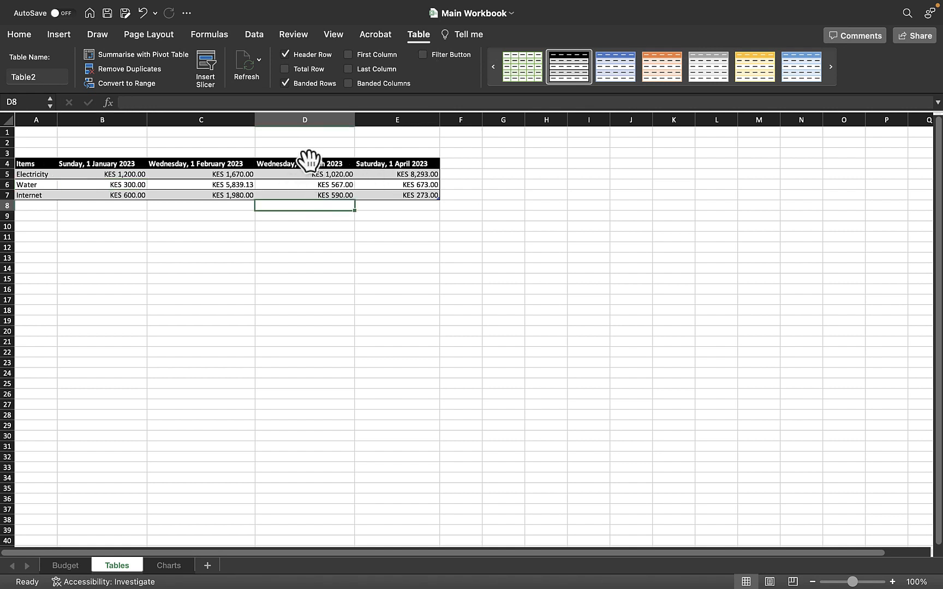
left_click(308, 162)
left_click(370, 192)
left_click(377, 168)
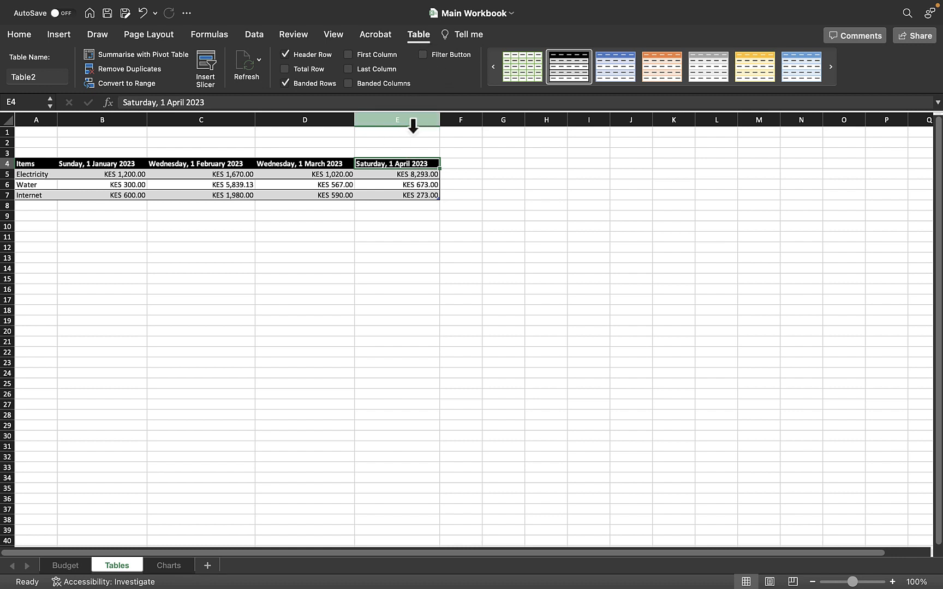
left_click(422, 54)
left_click(422, 55)
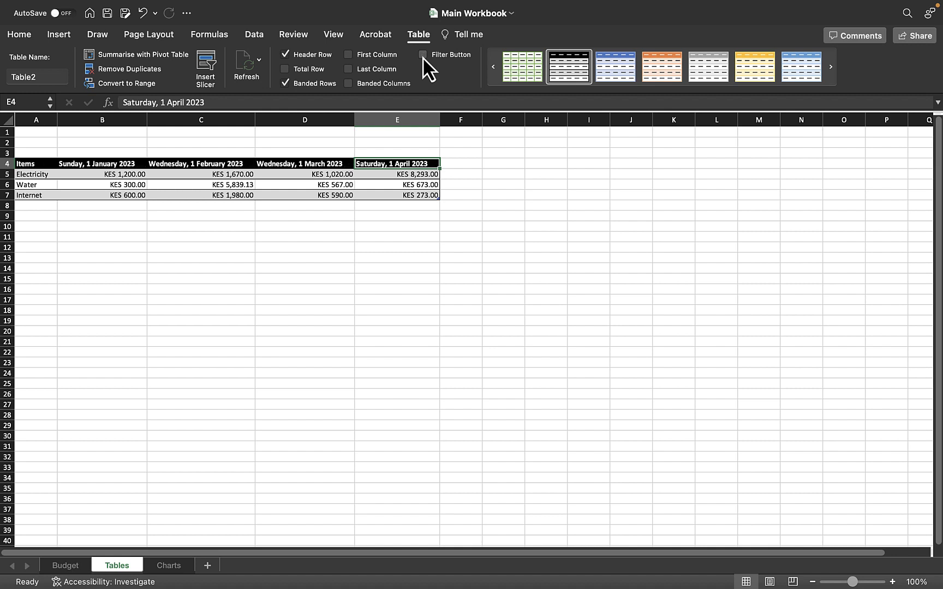
left_click(422, 55)
Switch the table's header row off and on again, and add and remove its total row.
left_click(305, 56)
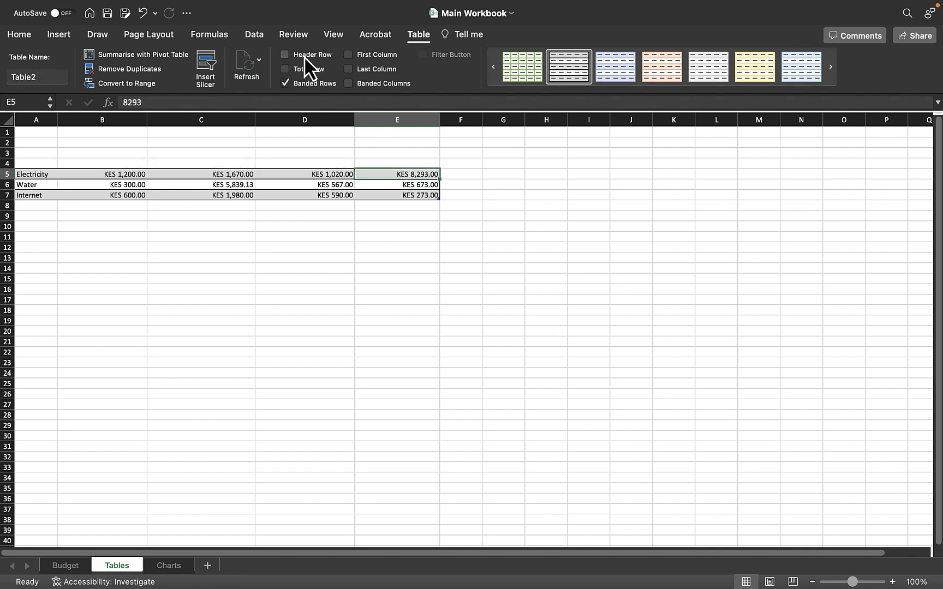
left_click(304, 56)
left_click(307, 68)
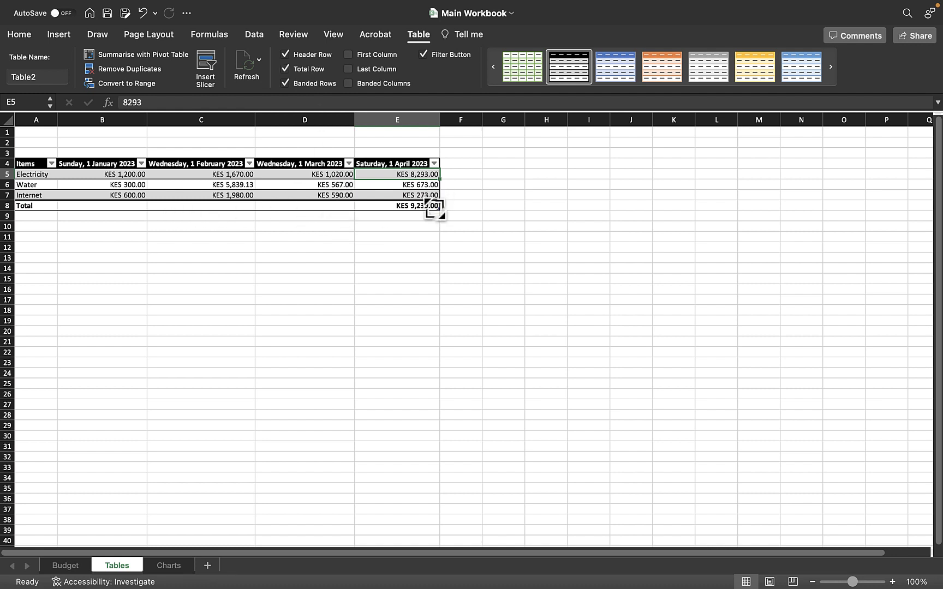
left_click(290, 68)
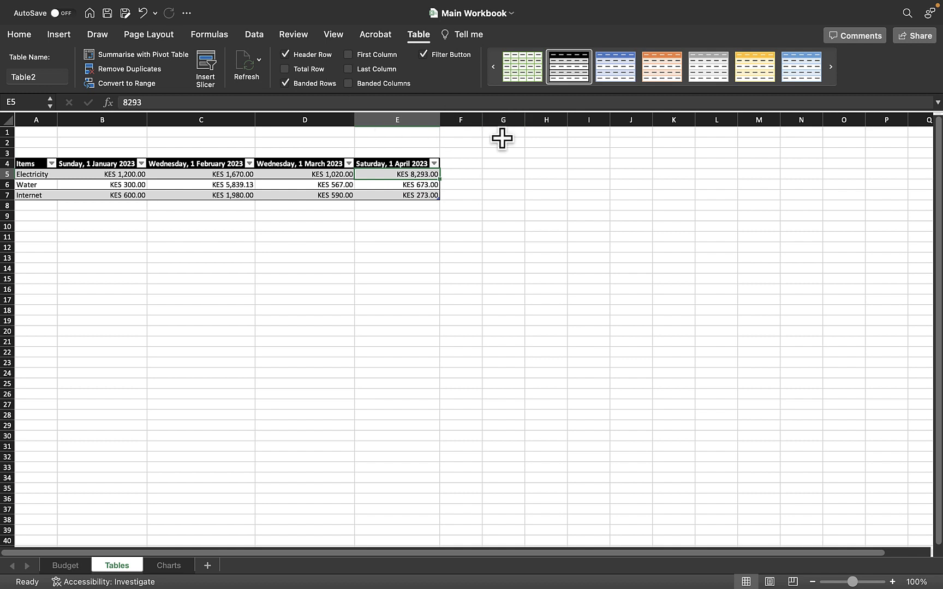
Hide the filter buttons in the table's header row.
left_click(439, 57)
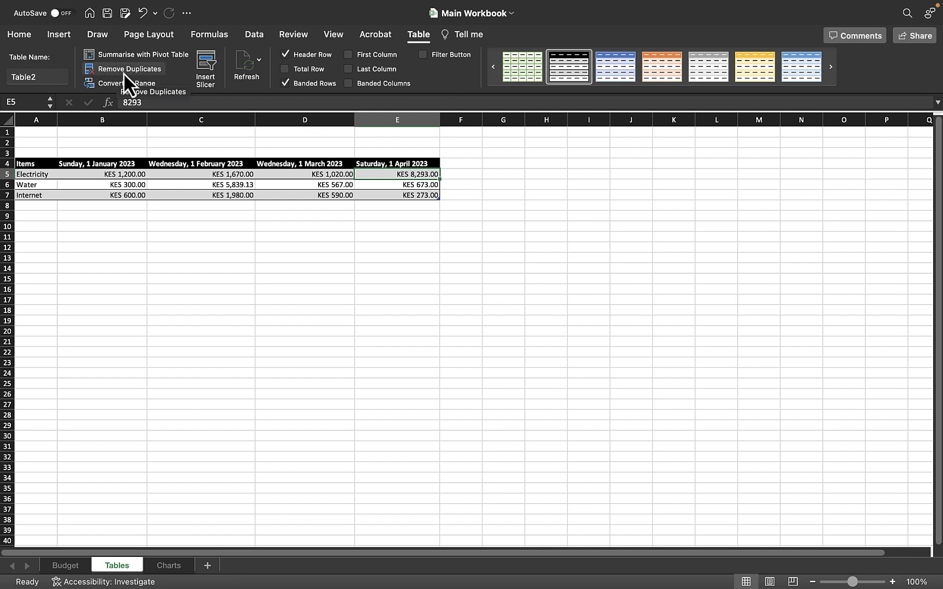
Try to rename the table as First Table.
left_click(40, 77)
double_click(40, 77)
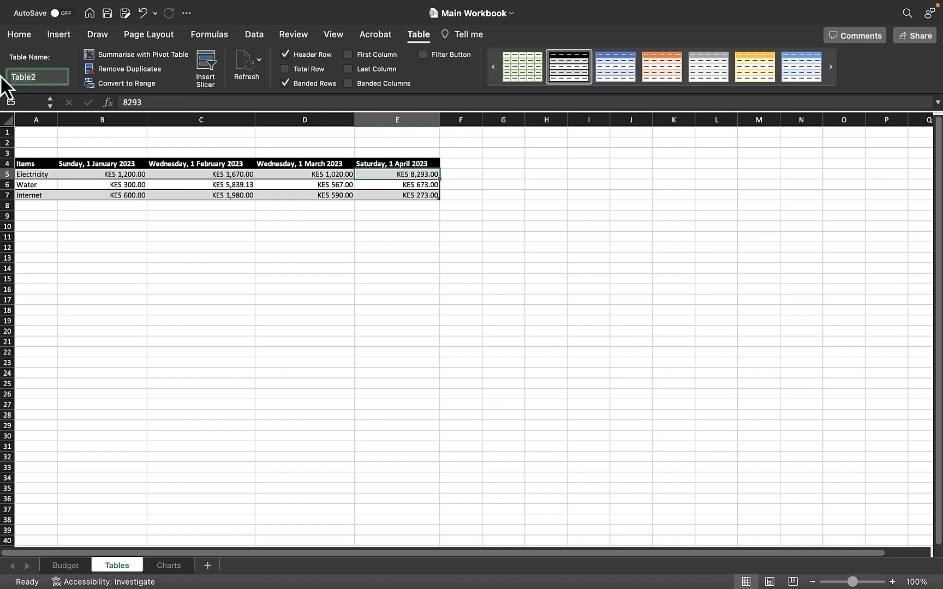
type("First Table")
key("BackSpace")
key("BackSpace")
key("BackSpace")
key("BackSpace")
type("able")
key("Return")
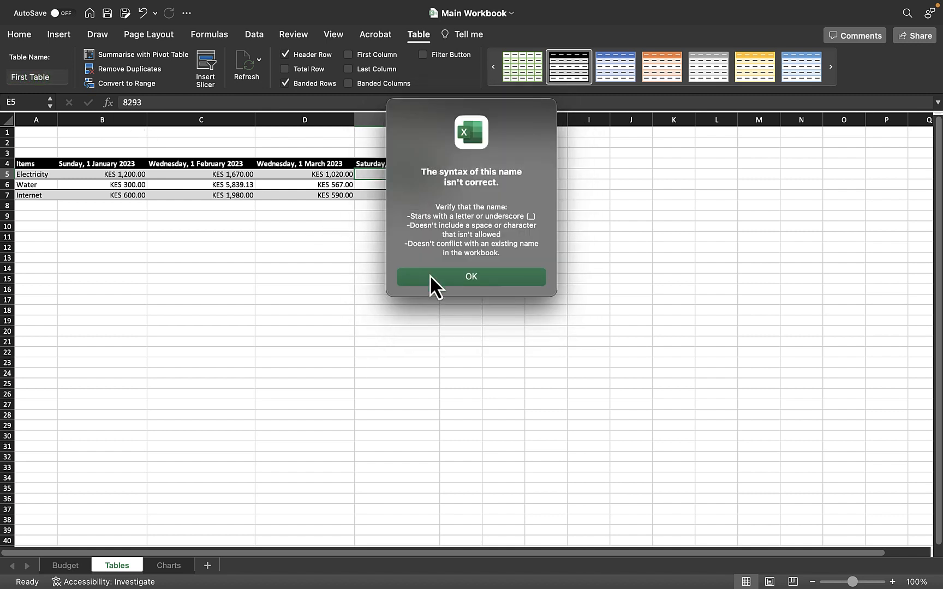
left_click(467, 273)
key("Return")
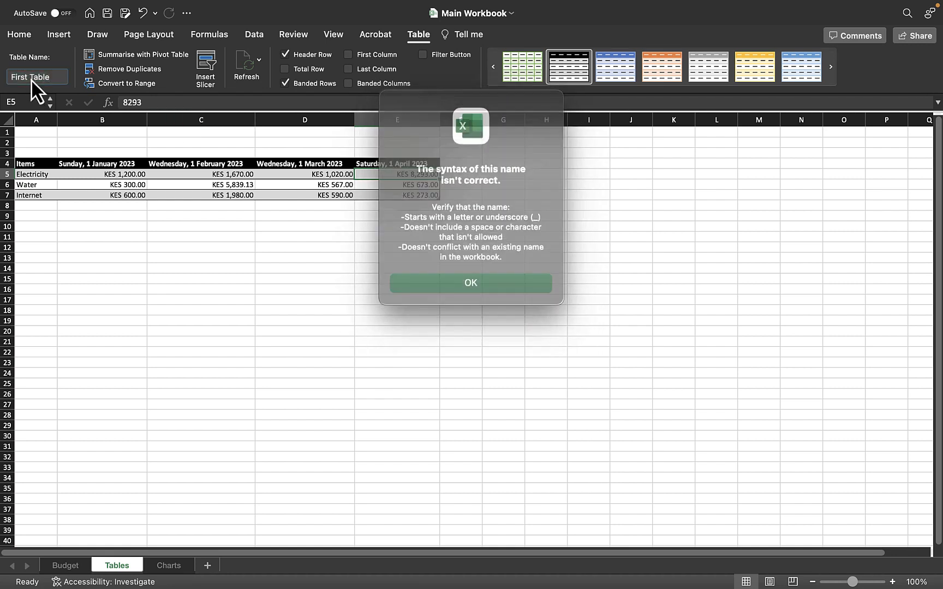
left_click(416, 280)
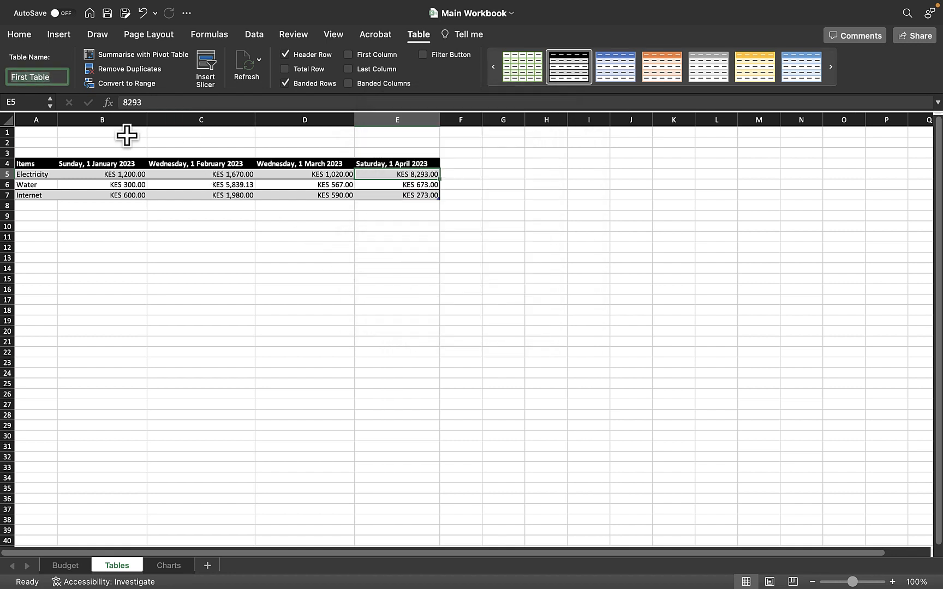
Delete text from the table name entry, leave the field, and select cell D6.
left_click(43, 76)
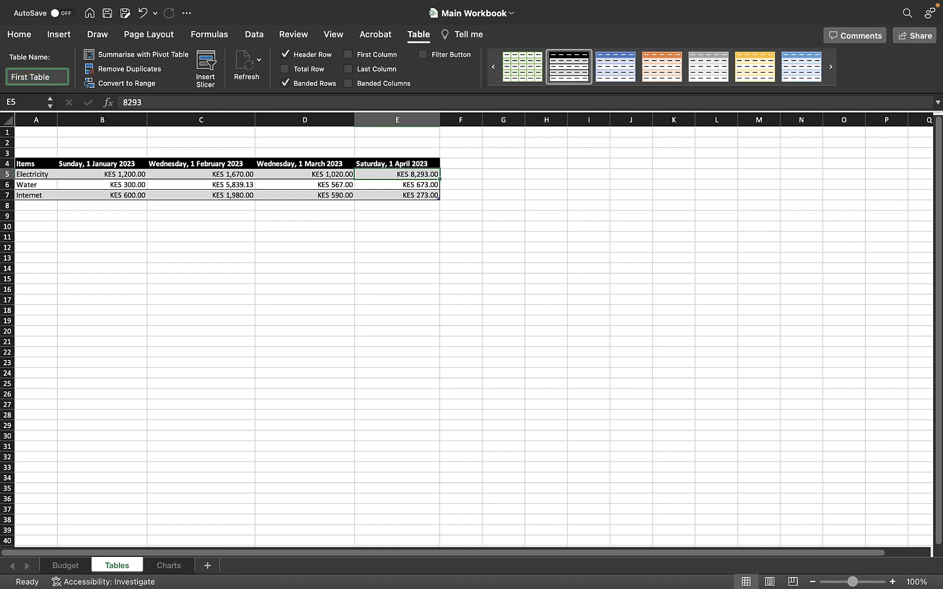
key("BackSpace")
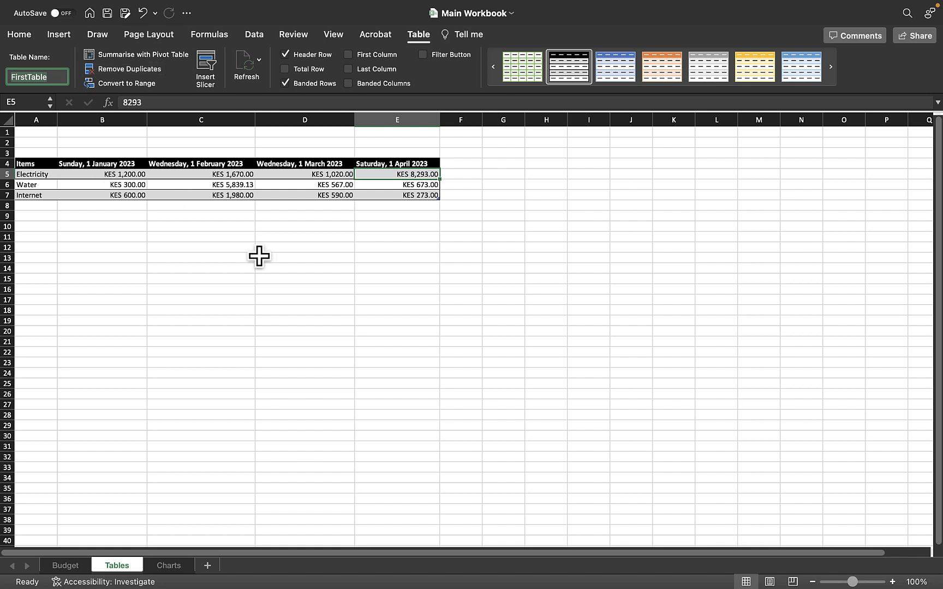
left_click(307, 258)
left_click(307, 188)
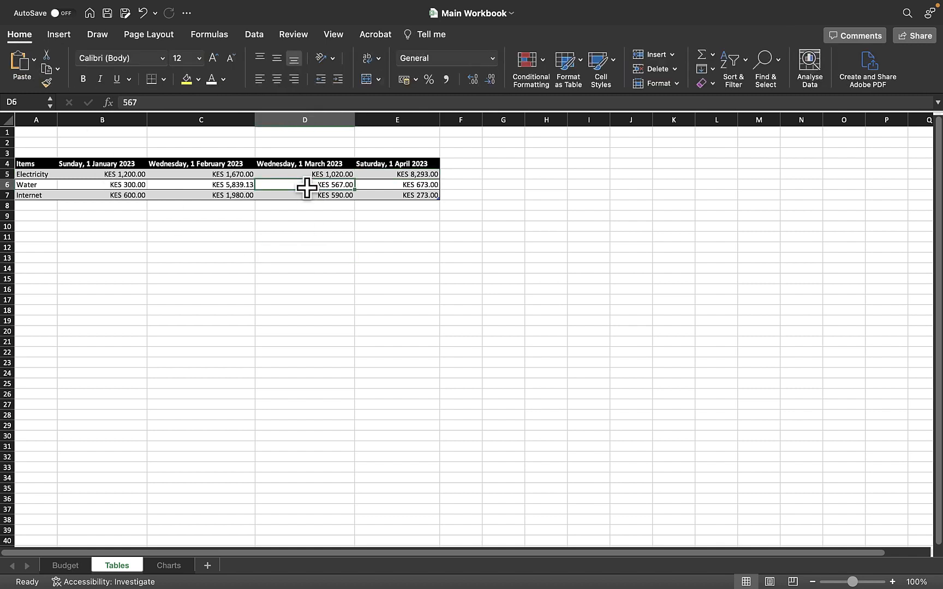